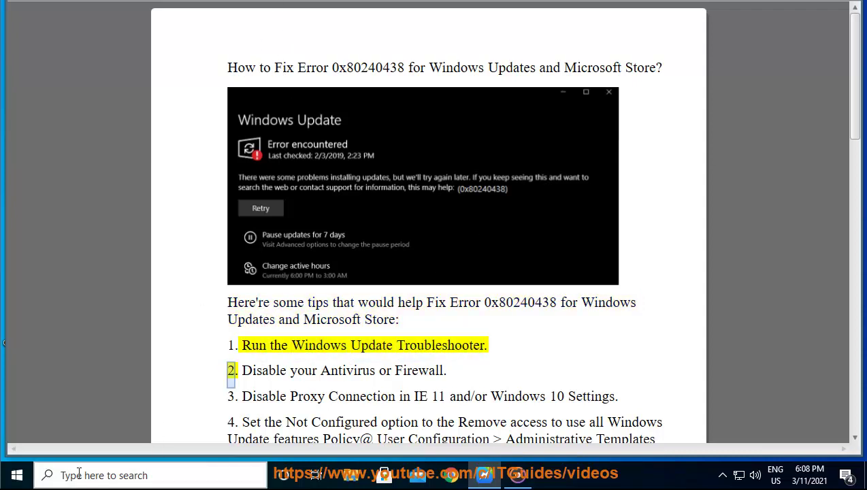
- Open Settings' Troubleshoot page with a 'TR' search and check the troubleshooting history
{"action": "left_click", "coordinate": [17, 475]}
{"action": "left_click", "coordinate": [29, 413]}
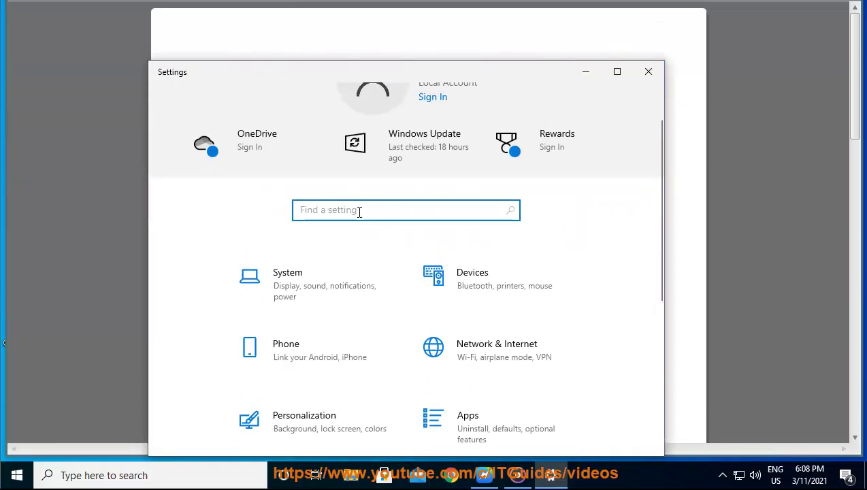
{"action": "type", "text": "TR"}
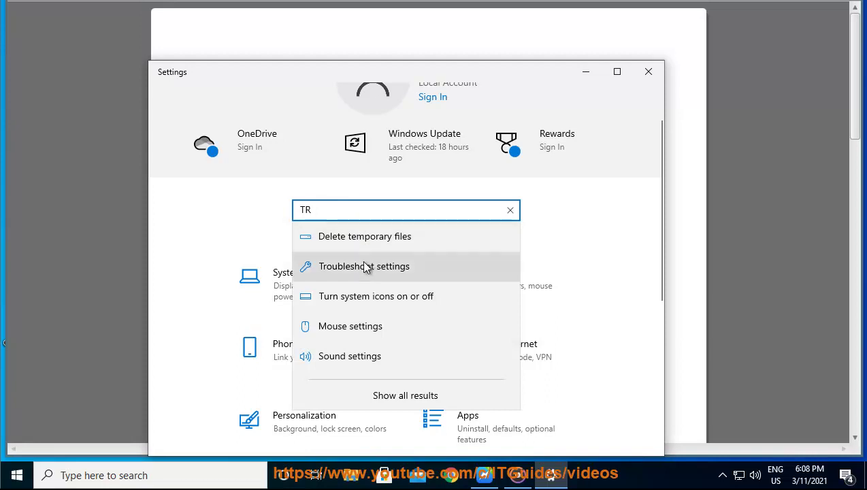
{"action": "left_click", "coordinate": [363, 266]}
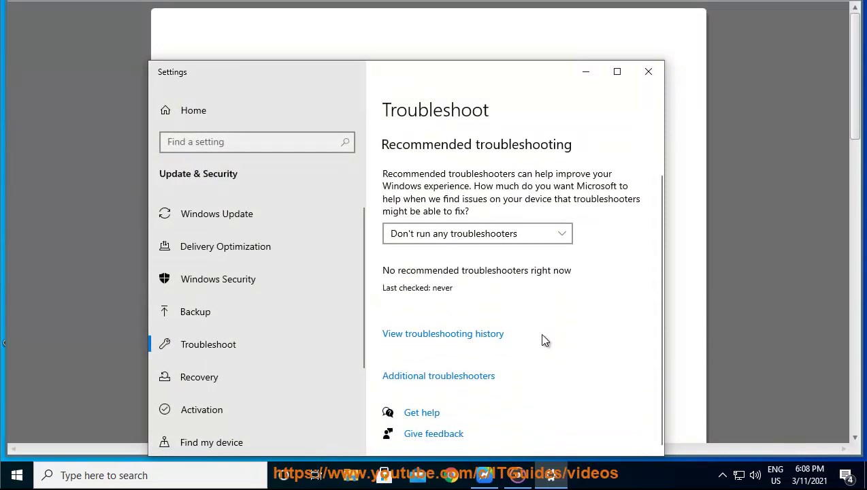
{"action": "left_click", "coordinate": [475, 340]}
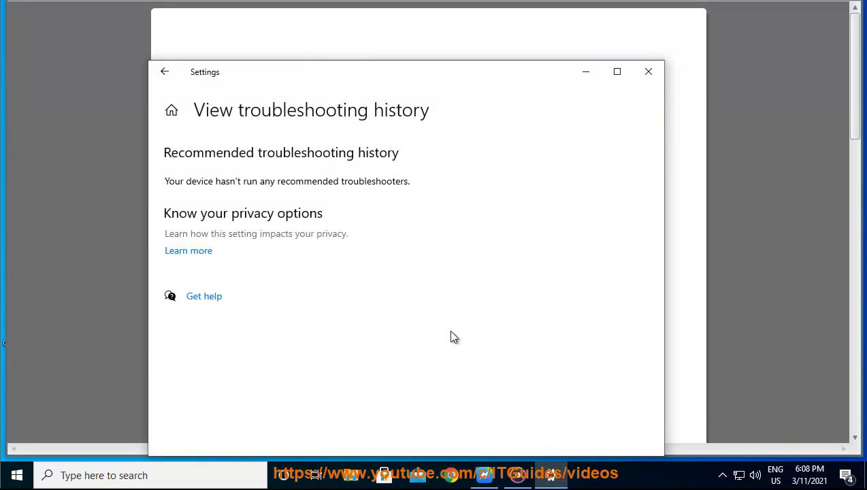
{"action": "left_click", "coordinate": [164, 73]}
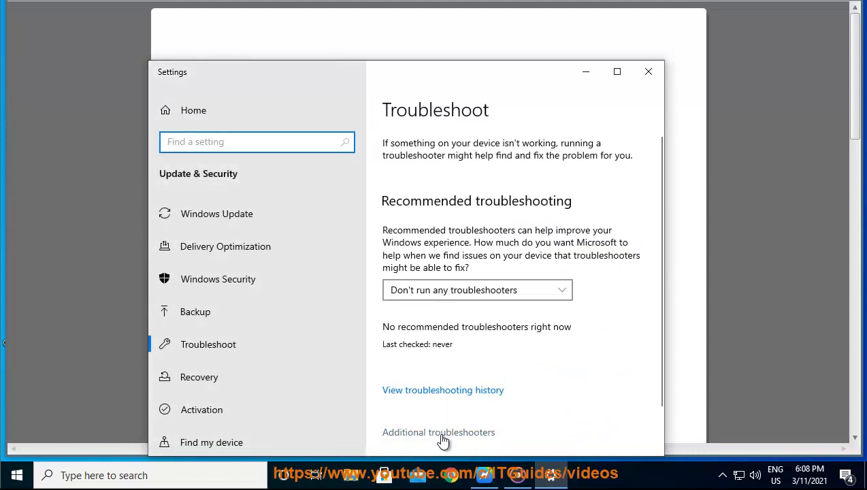
- Run the Windows Update troubleshooter from Additional troubleshooters, cancel it, and minimize Settings
{"action": "left_click", "coordinate": [441, 434]}
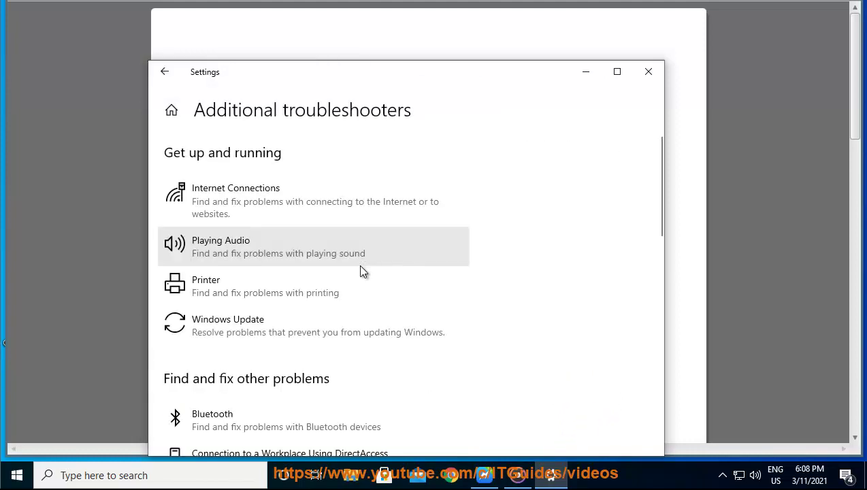
{"action": "scroll", "coordinate": [360, 274], "scroll_direction": "down", "scroll_amount": 3}
{"action": "left_click", "coordinate": [265, 231]}
{"action": "left_click", "coordinate": [392, 270]}
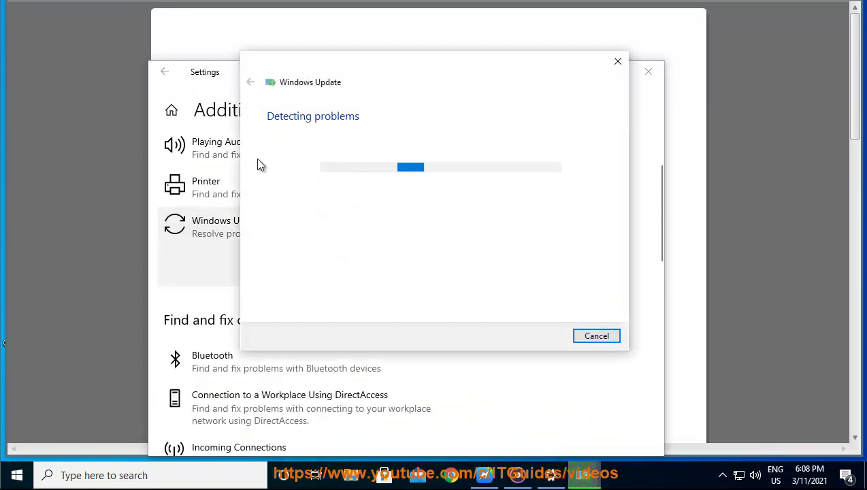
{"action": "left_click", "coordinate": [591, 338]}
{"action": "left_click", "coordinate": [586, 72]}
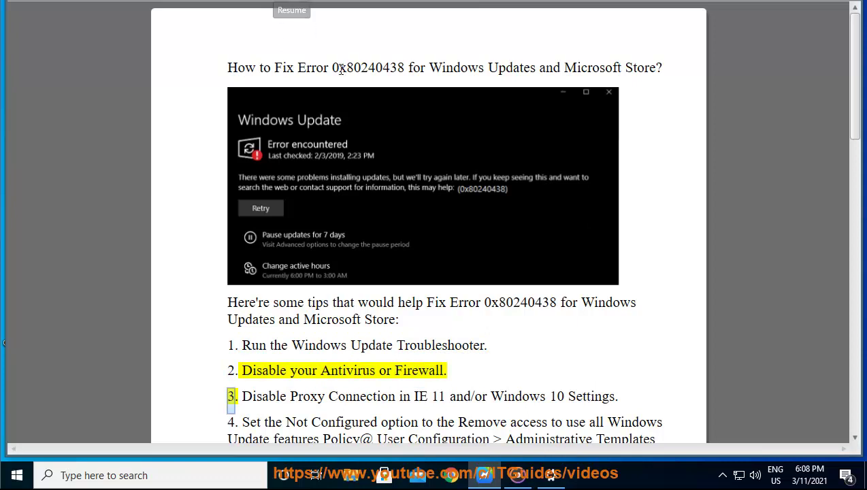
- Reopen Settings and go to Windows Security's Virus & threat protection
{"action": "left_click", "coordinate": [556, 477]}
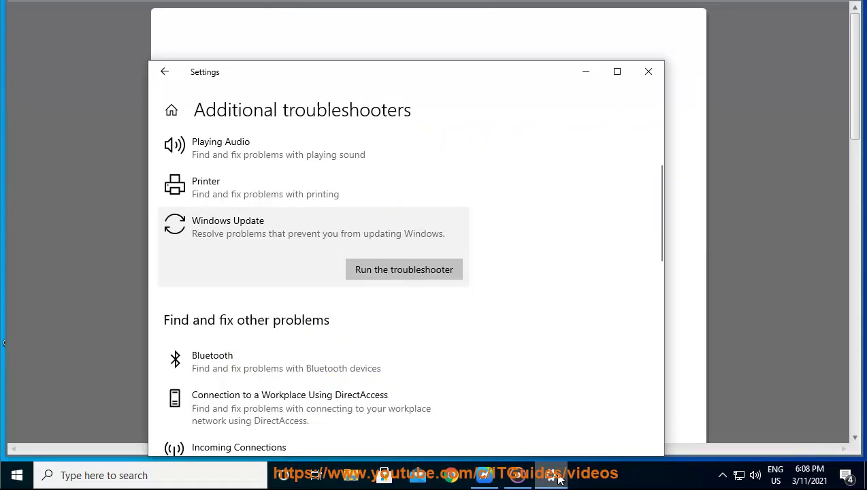
{"action": "left_click", "coordinate": [164, 72]}
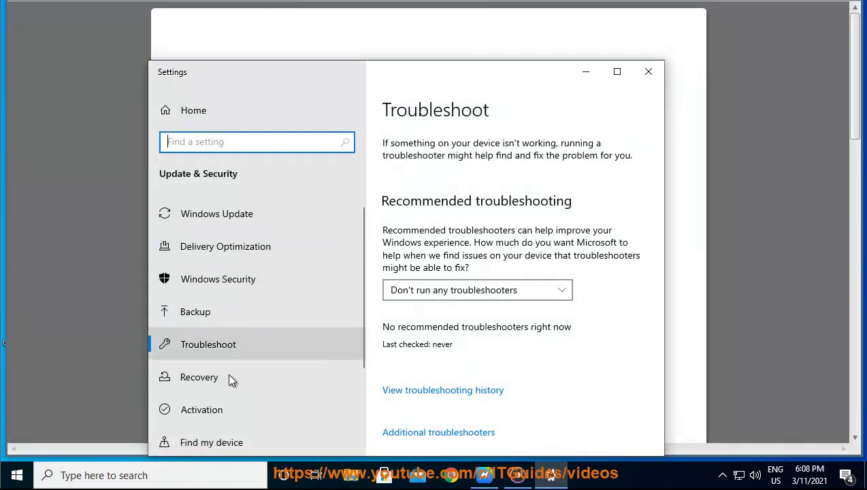
{"action": "left_click", "coordinate": [219, 281]}
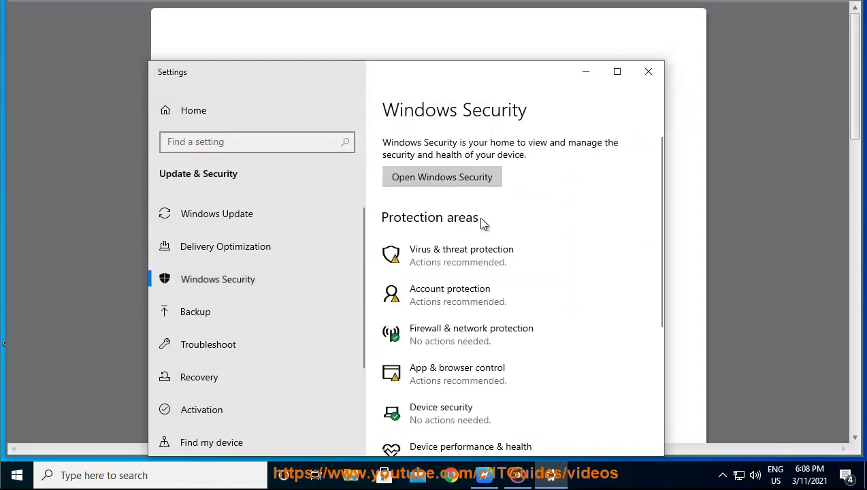
{"action": "left_click", "coordinate": [462, 270]}
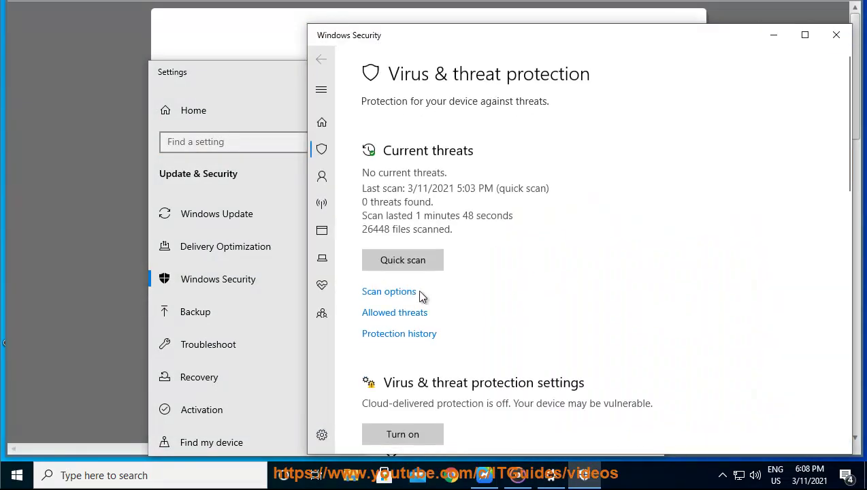
- Toggle Real-time protection off, decline the administrator prompt, and close Windows Security
{"action": "scroll", "coordinate": [395, 341], "scroll_direction": "down", "scroll_amount": 2}
{"action": "scroll", "coordinate": [398, 381], "scroll_direction": "down", "scroll_amount": 2}
{"action": "left_click", "coordinate": [401, 405]}
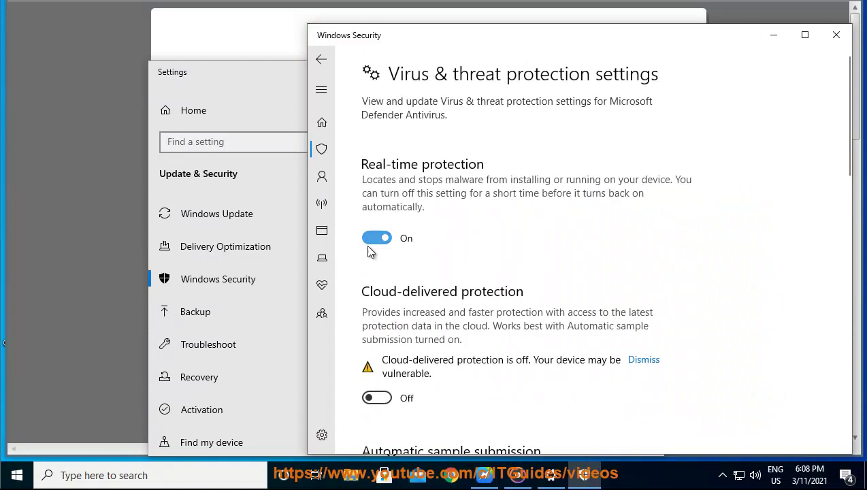
{"action": "left_click", "coordinate": [377, 239]}
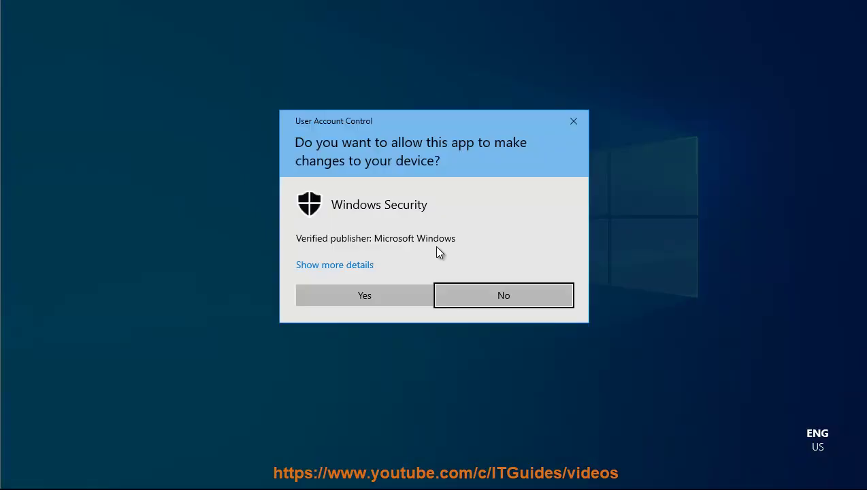
{"action": "left_click", "coordinate": [466, 300]}
{"action": "left_click", "coordinate": [771, 38]}
- Open Control Panel's System and Security > Windows Defender Firewall page
{"action": "left_click", "coordinate": [211, 470]}
{"action": "type", "text": "c"}
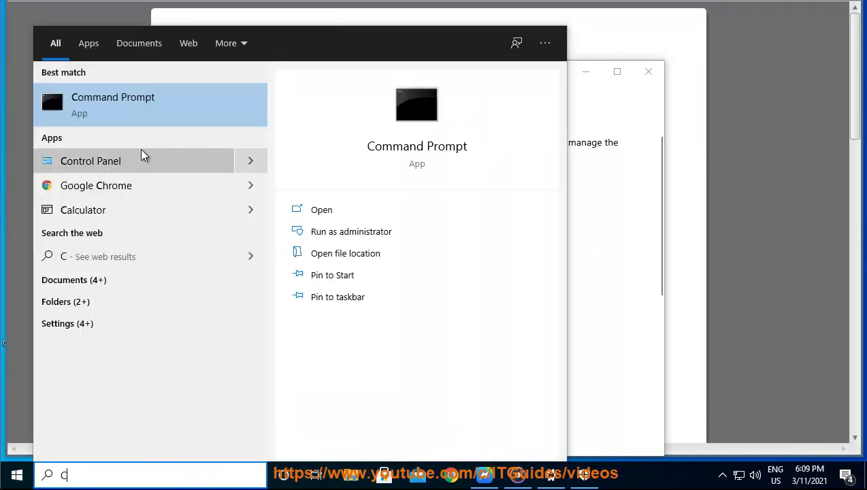
{"action": "left_click", "coordinate": [138, 156]}
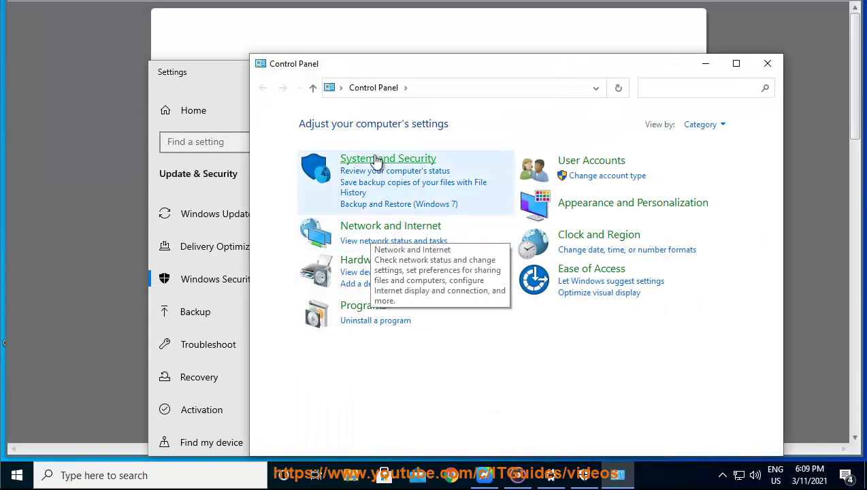
{"action": "left_click", "coordinate": [367, 161]}
{"action": "left_click", "coordinate": [481, 180]}
- Select firewall off for private and public networks, then cancel and close Control Panel
{"action": "left_click", "coordinate": [310, 204]}
{"action": "left_click", "coordinate": [405, 216]}
{"action": "left_click", "coordinate": [400, 299]}
{"action": "left_click", "coordinate": [698, 443]}
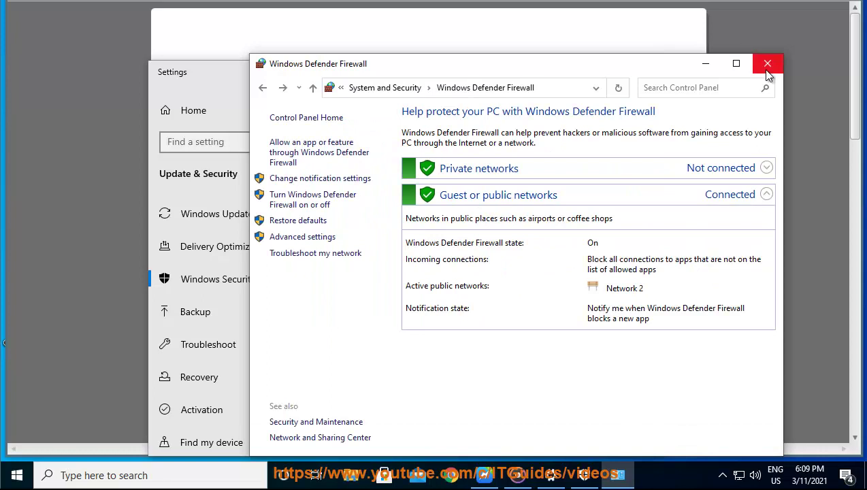
{"action": "left_click", "coordinate": [766, 65]}
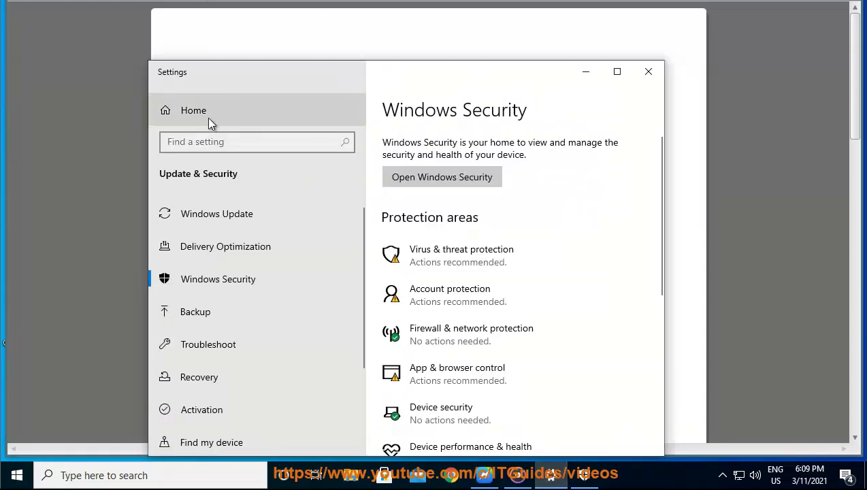
- Search 'PROXY' and confirm the setup script and manual proxy toggles are both off
{"action": "left_click", "coordinate": [204, 114]}
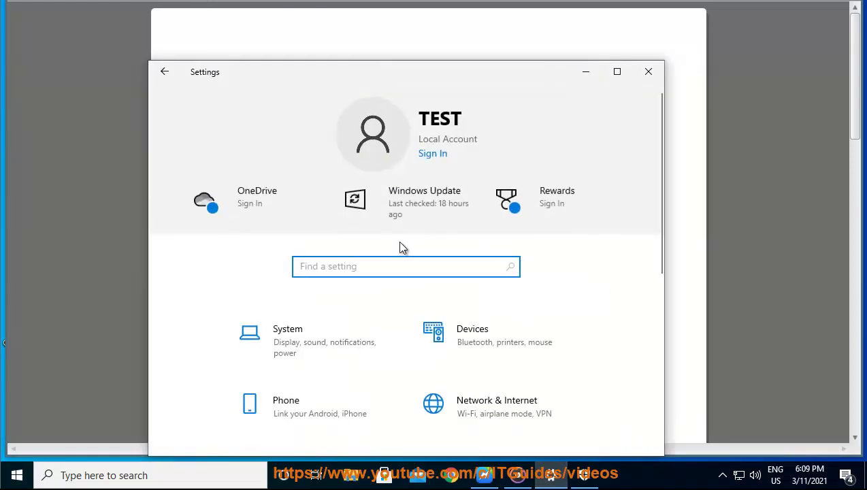
{"action": "type", "text": "PROXY"}
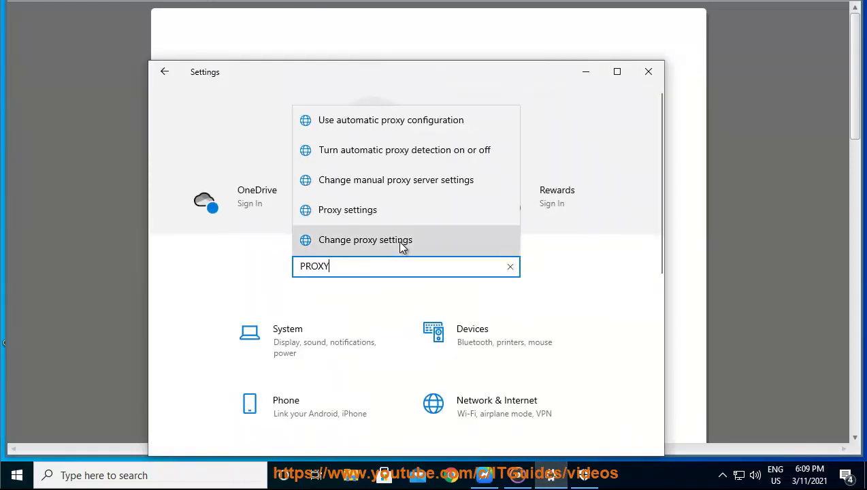
{"action": "left_click", "coordinate": [342, 212]}
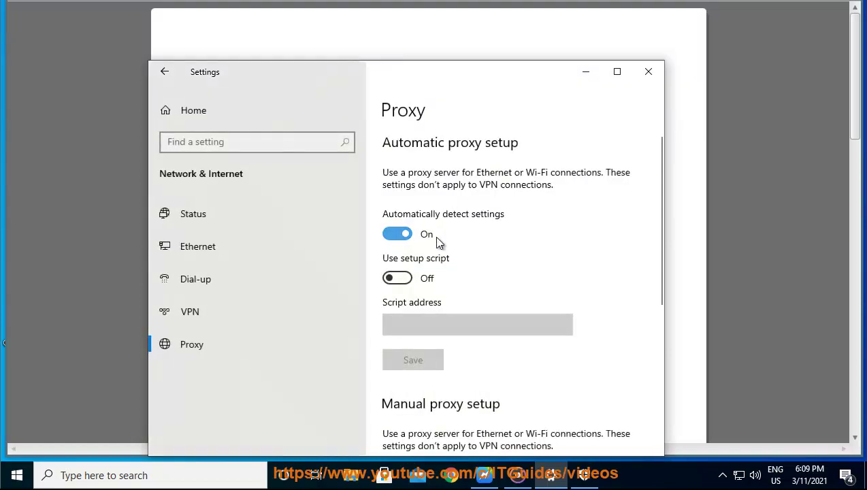
{"action": "scroll", "coordinate": [498, 330], "scroll_direction": "down", "scroll_amount": 2}
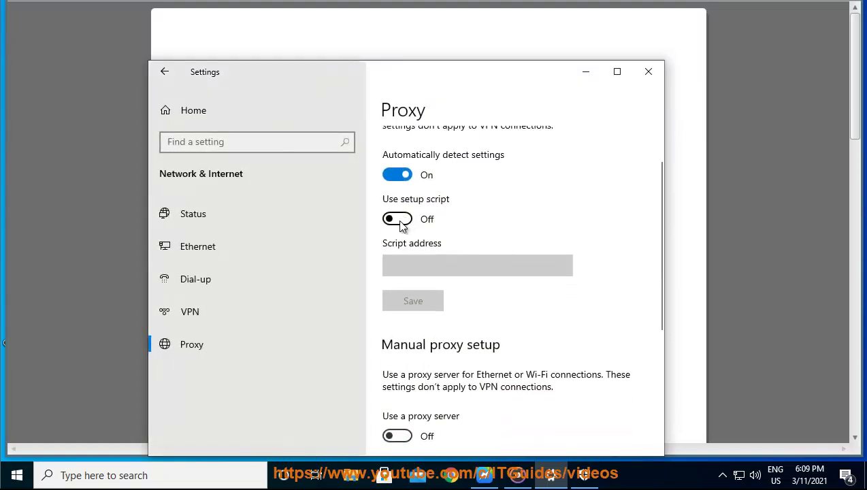
{"action": "scroll", "coordinate": [444, 276], "scroll_direction": "up", "scroll_amount": 2}
{"action": "left_click", "coordinate": [585, 71]}
{"action": "left_click", "coordinate": [193, 474]}
- Launch Internet Explorer, dismiss the download manager popups, and open Internet options
{"action": "type", "text": "IE"}
{"action": "left_click", "coordinate": [74, 165]}
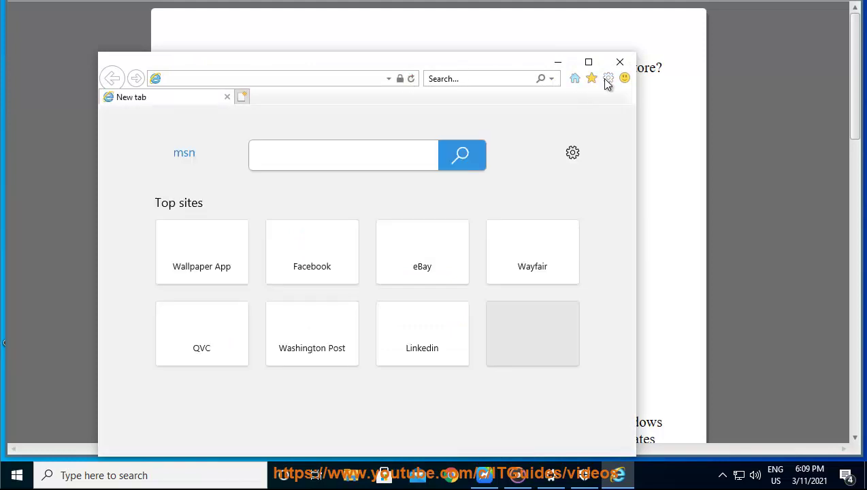
{"action": "left_click", "coordinate": [608, 79]}
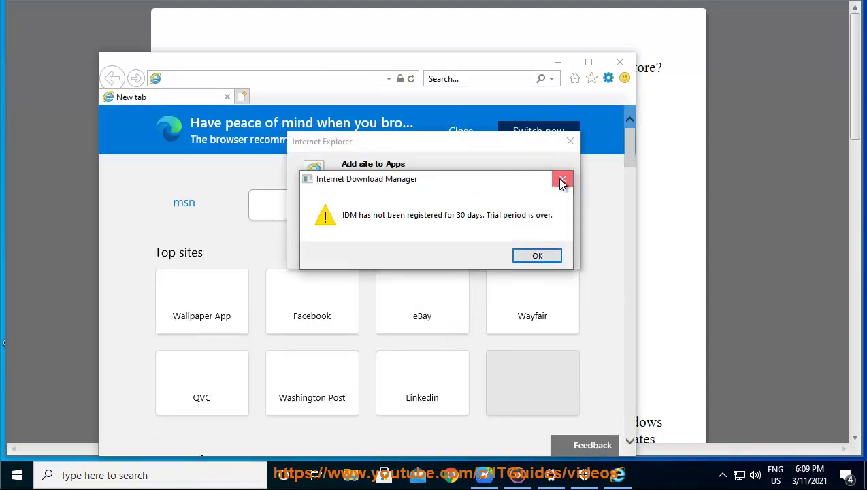
{"action": "left_click", "coordinate": [561, 180]}
{"action": "left_click", "coordinate": [509, 274]}
{"action": "left_click", "coordinate": [607, 79]}
{"action": "left_click", "coordinate": [509, 275]}
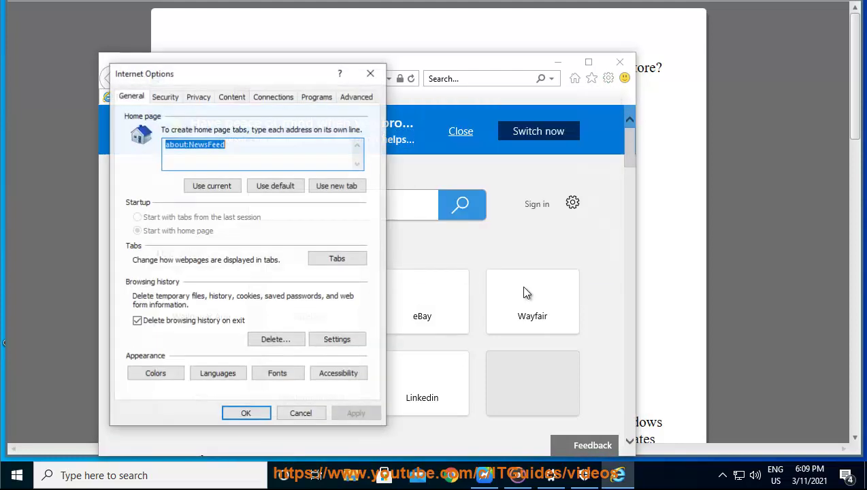
- Uncheck 'Use a proxy server' in the Connections LAN settings, confirm, and close Internet Explorer
{"action": "left_click", "coordinate": [273, 99]}
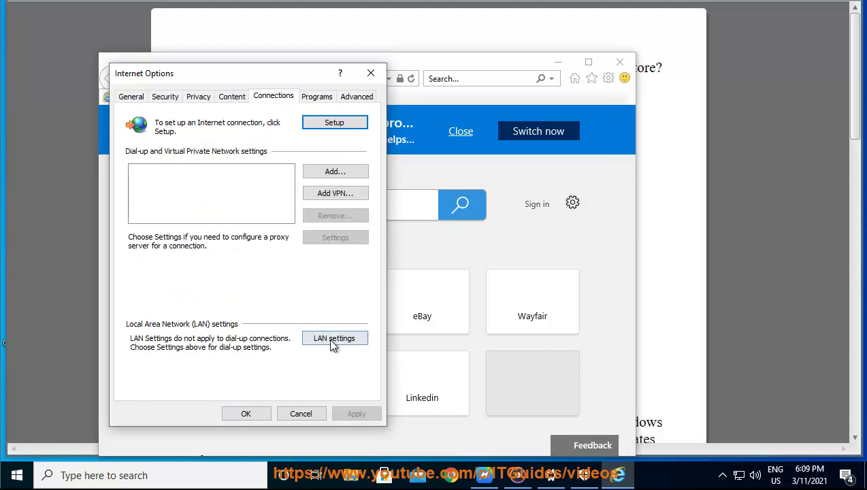
{"action": "left_click", "coordinate": [333, 338]}
{"action": "left_click_drag", "start_coordinate": [317, 92], "coordinate": [612, 160]}
{"action": "left_click", "coordinate": [529, 287]}
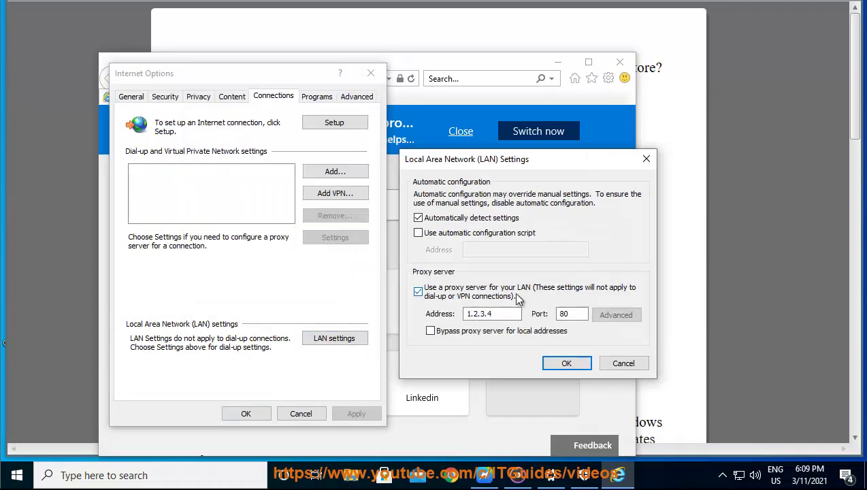
{"action": "left_click", "coordinate": [463, 289]}
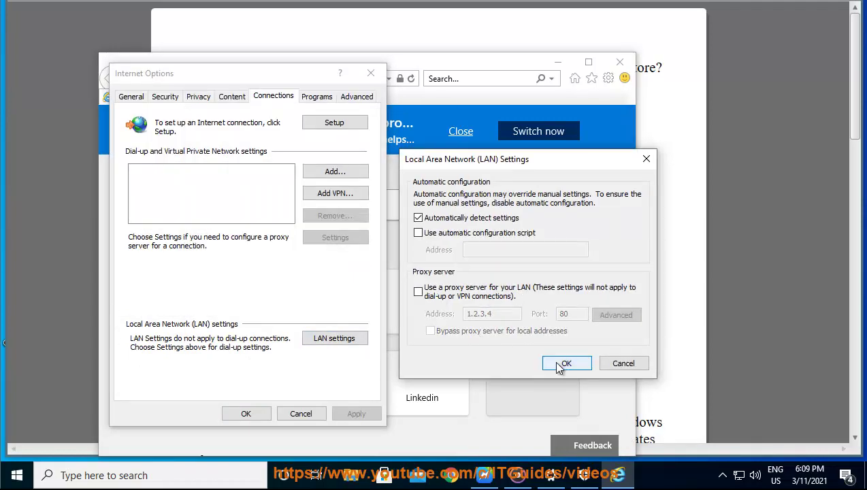
{"action": "left_click", "coordinate": [623, 363]}
{"action": "key", "text": "Escape"}
{"action": "left_click", "coordinate": [619, 62]}
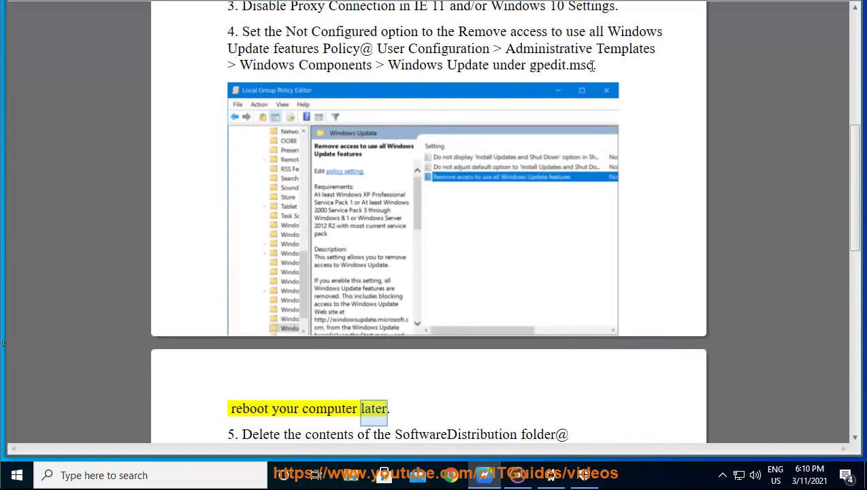
- Copy 'gpedit.msc' from step 4 and run it from the Run box
{"action": "left_click_drag", "start_coordinate": [592, 66], "coordinate": [530, 66]}
{"action": "right_click", "coordinate": [534, 68]}
{"action": "left_click", "coordinate": [548, 107]}
{"action": "key", "text": "super+r"}
{"action": "key", "text": "ctrl+v"}
{"action": "left_click", "coordinate": [126, 432]}
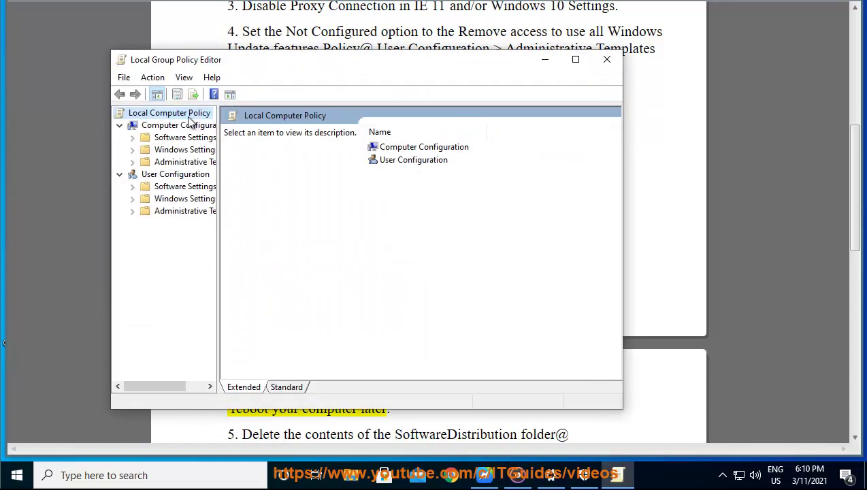
{"action": "left_click_drag", "start_coordinate": [219, 159], "coordinate": [299, 163]}
{"action": "left_click", "coordinate": [194, 174]}
{"action": "double_click", "coordinate": [189, 215]}
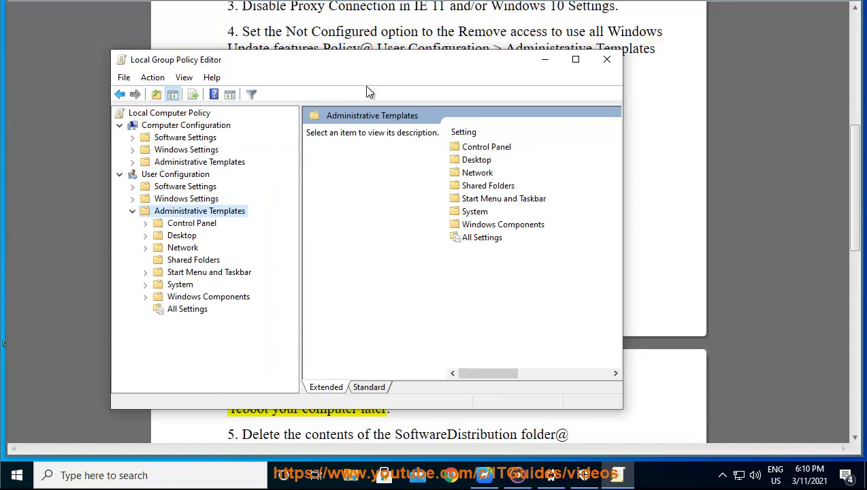
{"action": "mouse_move", "coordinate": [381, 68]}
{"action": "left_mouse_down"}
{"action": "mouse_move", "coordinate": [535, 122]}
{"action": "mouse_move", "coordinate": [495, 100]}
{"action": "left_mouse_up"}
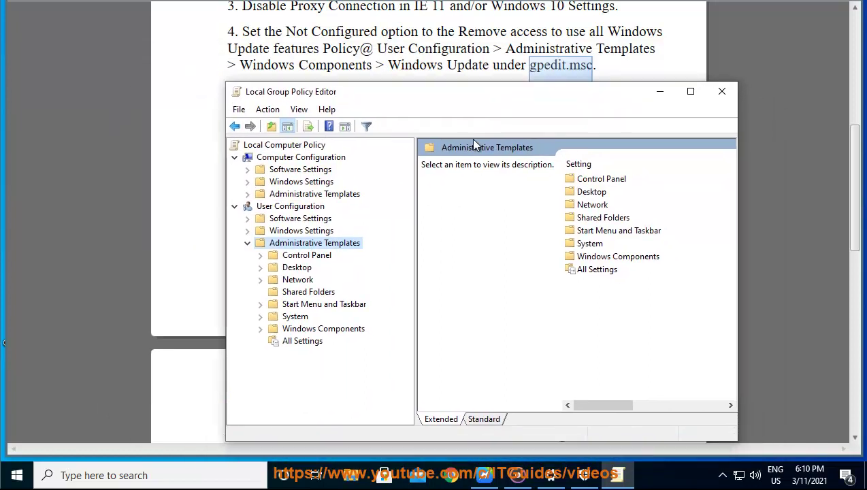
{"action": "left_click", "coordinate": [640, 260]}
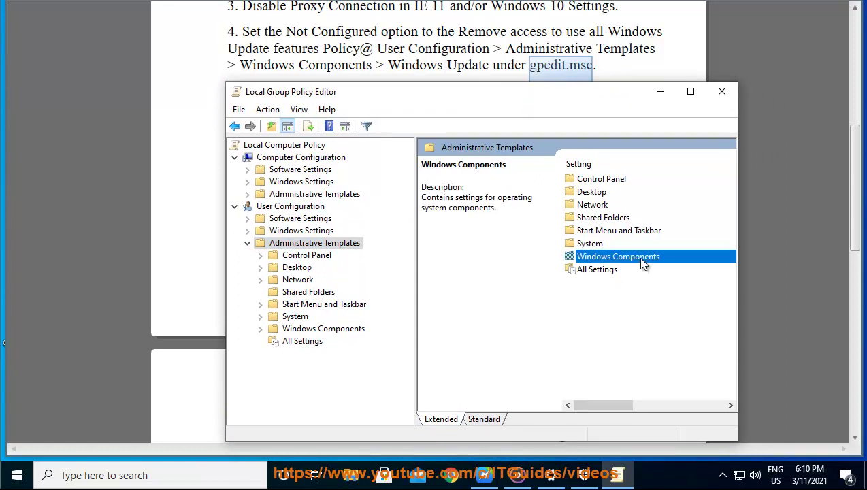
{"action": "double_click", "coordinate": [641, 259]}
{"action": "scroll", "coordinate": [640, 273], "scroll_direction": "down", "scroll_amount": 3}
{"action": "scroll", "coordinate": [627, 309], "scroll_direction": "down", "scroll_amount": 10}
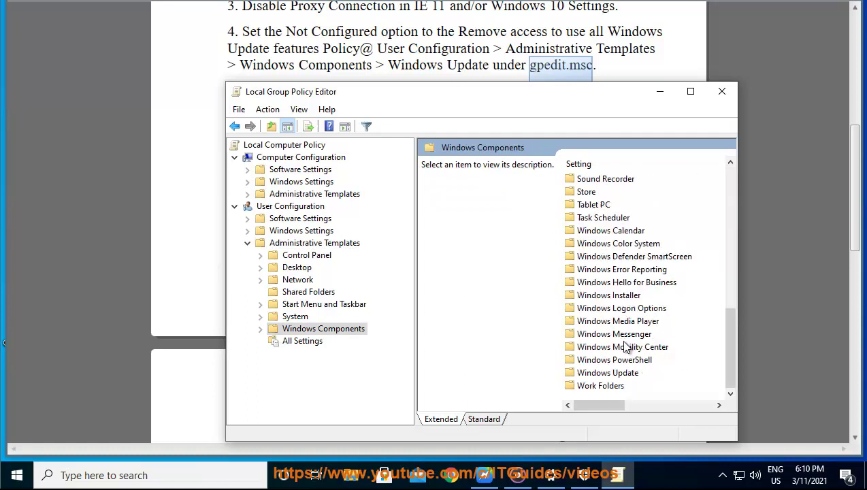
{"action": "double_click", "coordinate": [617, 376]}
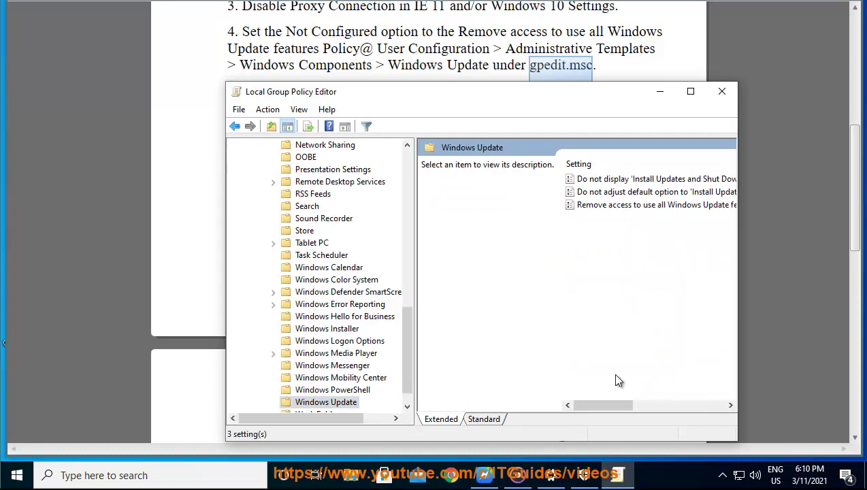
{"action": "left_click", "coordinate": [599, 205]}
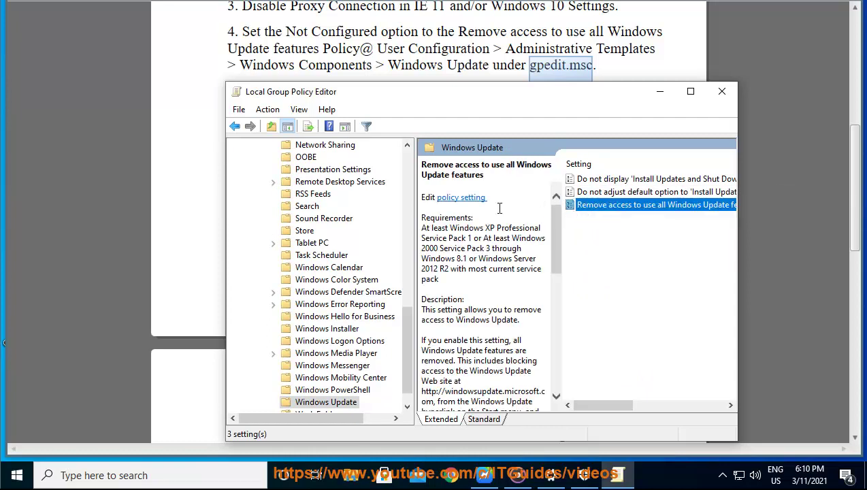
{"action": "left_click", "coordinate": [461, 197]}
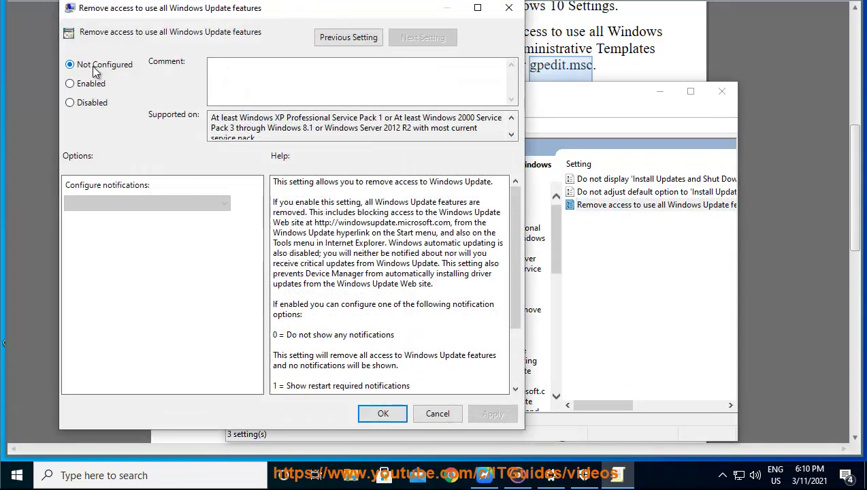
{"action": "left_click", "coordinate": [438, 414]}
{"action": "left_click", "coordinate": [722, 93]}
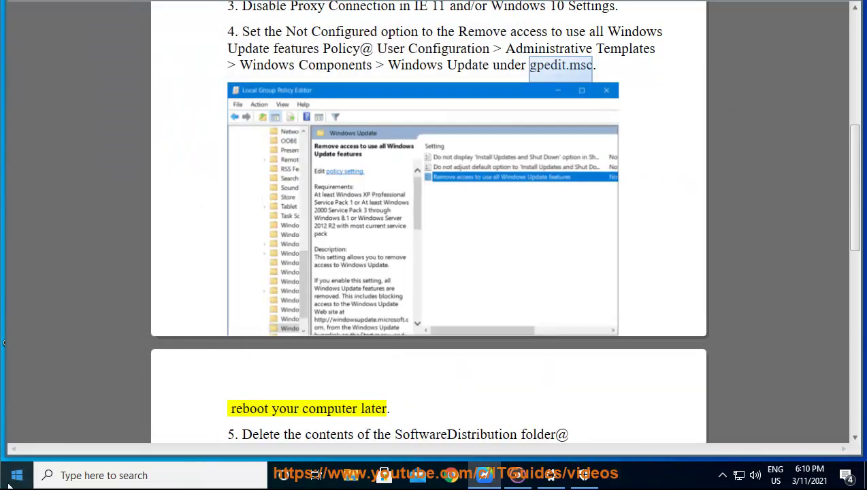
- Choose Restart from the Start menu's power options, then scroll the article to step 5
{"action": "left_click", "coordinate": [17, 474]}
{"action": "left_click", "coordinate": [18, 451]}
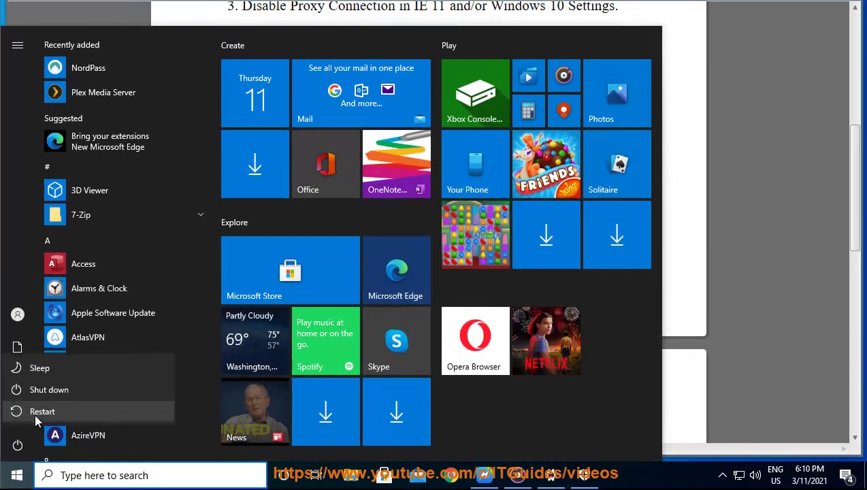
{"action": "left_click", "coordinate": [34, 412]}
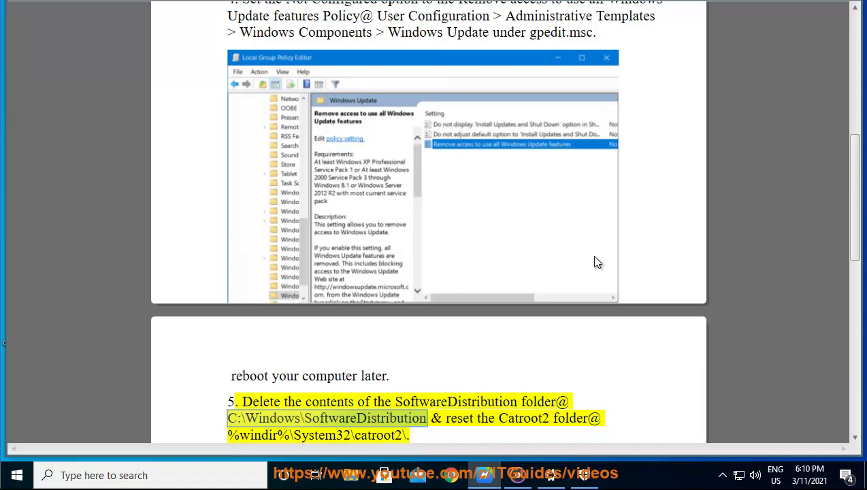
{"action": "scroll", "coordinate": [597, 262], "scroll_direction": "down", "scroll_amount": 1}
{"action": "scroll", "coordinate": [594, 254], "scroll_direction": "down", "scroll_amount": 3}
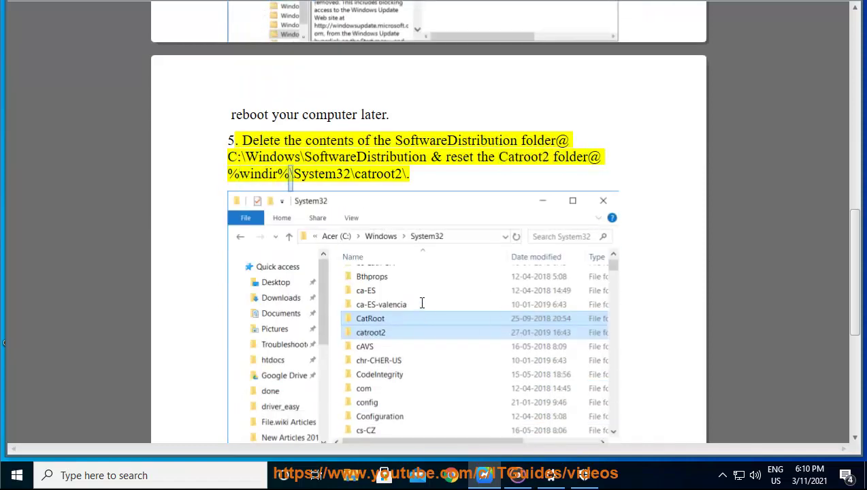
{"action": "scroll", "coordinate": [422, 310], "scroll_direction": "down", "scroll_amount": 1}
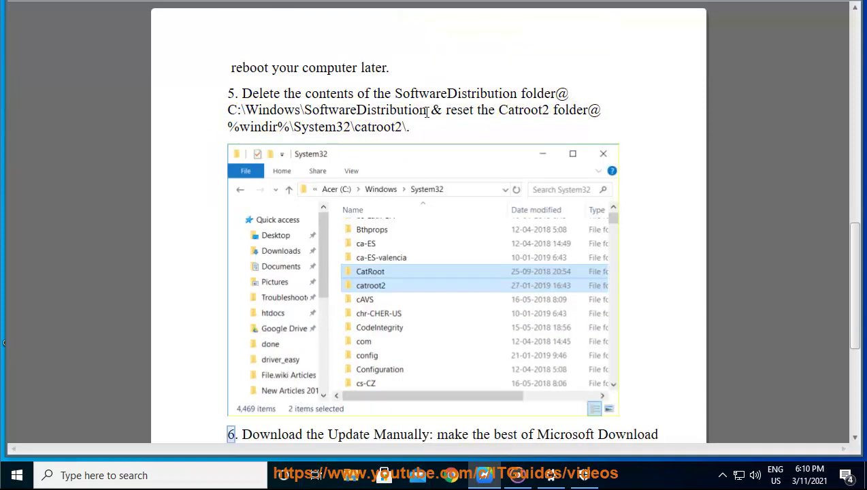
- Open the copied SoftwareDistribution path in File Explorer and select all six items for deletion
{"action": "left_click_drag", "start_coordinate": [427, 111], "coordinate": [230, 114]}
{"action": "right_click", "coordinate": [238, 114]}
{"action": "left_click", "coordinate": [286, 155]}
{"action": "key", "text": "super+e"}
{"action": "left_click", "coordinate": [263, 103]}
{"action": "key", "text": "ctrl+v"}
{"action": "key", "text": "Return"}
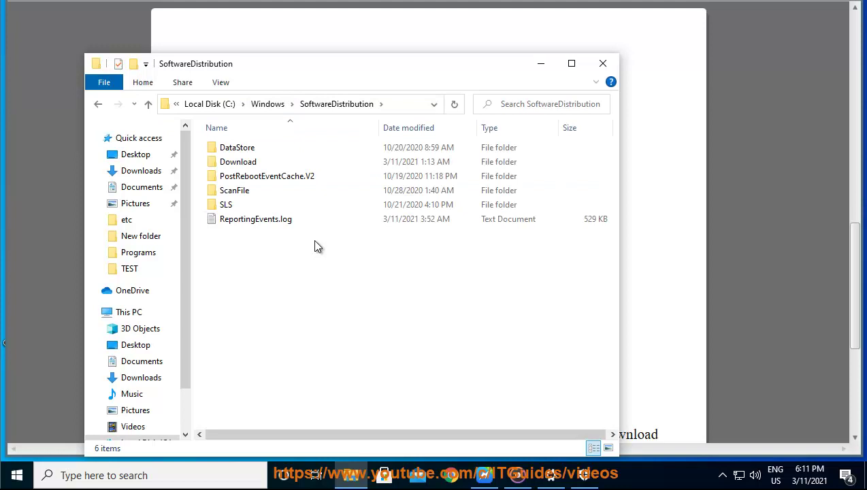
{"action": "key", "text": "ctrl+a"}
{"action": "right_click", "coordinate": [246, 153]}
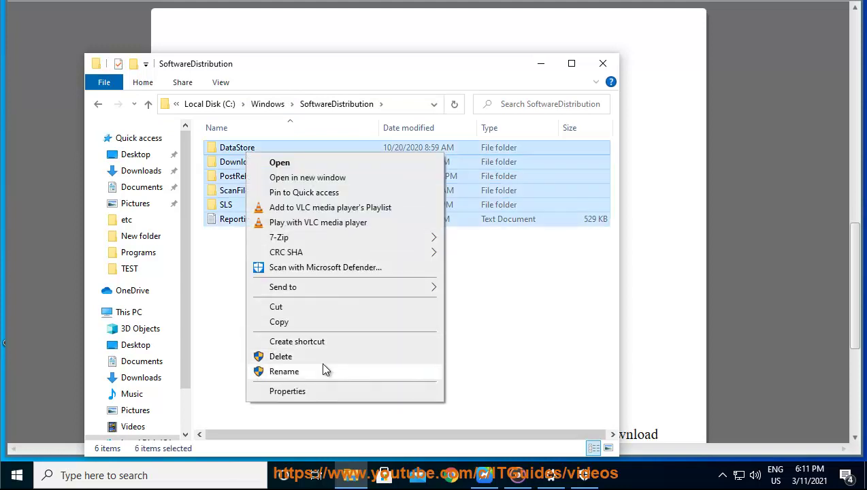
{"action": "left_click", "coordinate": [545, 65]}
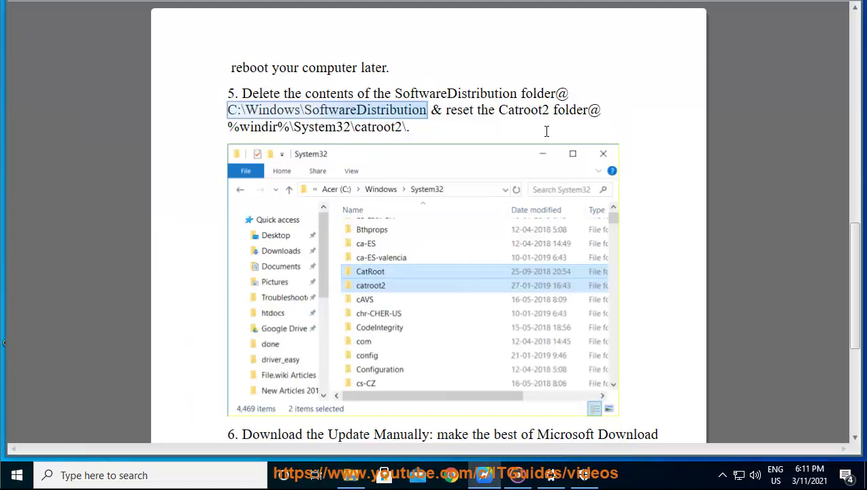
- Go to the catroot2 folder, back up to System32, and bring up its delete options
{"action": "left_click_drag", "start_coordinate": [406, 129], "coordinate": [229, 138]}
{"action": "left_click", "coordinate": [351, 475]}
{"action": "left_click", "coordinate": [390, 105]}
{"action": "key", "text": "ctrl+v"}
{"action": "key", "text": "Return"}
{"action": "left_click", "coordinate": [316, 103]}
{"action": "right_click", "coordinate": [231, 421]}
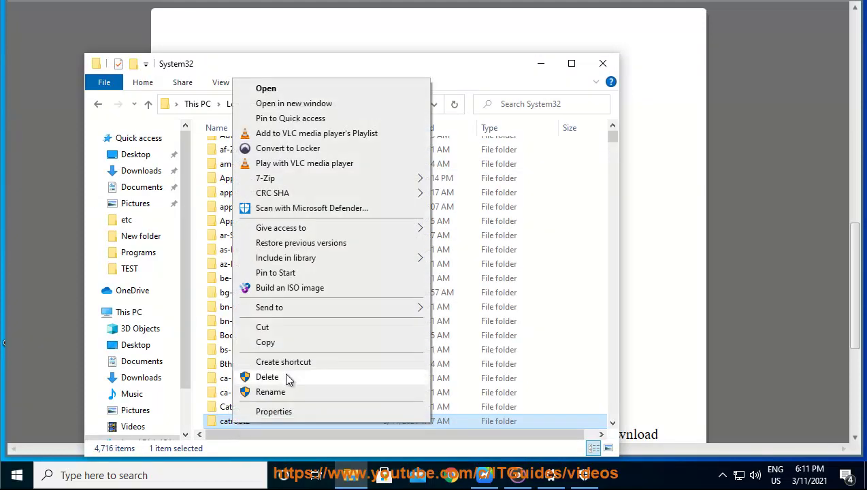
{"action": "left_click", "coordinate": [546, 65]}
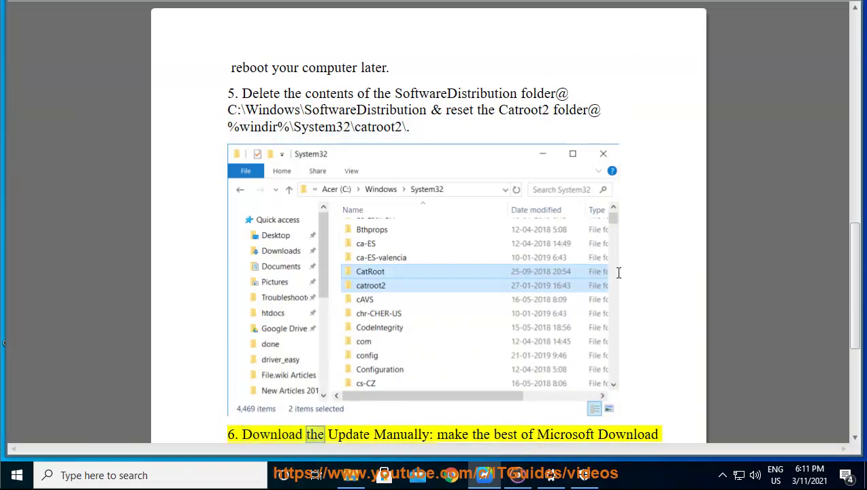